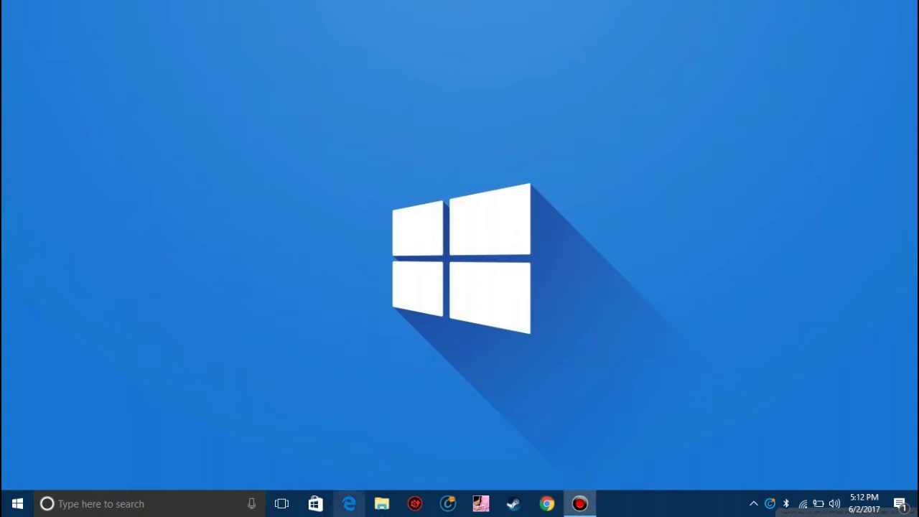
Run TunnelBear-Installer from the TunnelBear folder on Local Disk (F:)
left_click(382, 503)
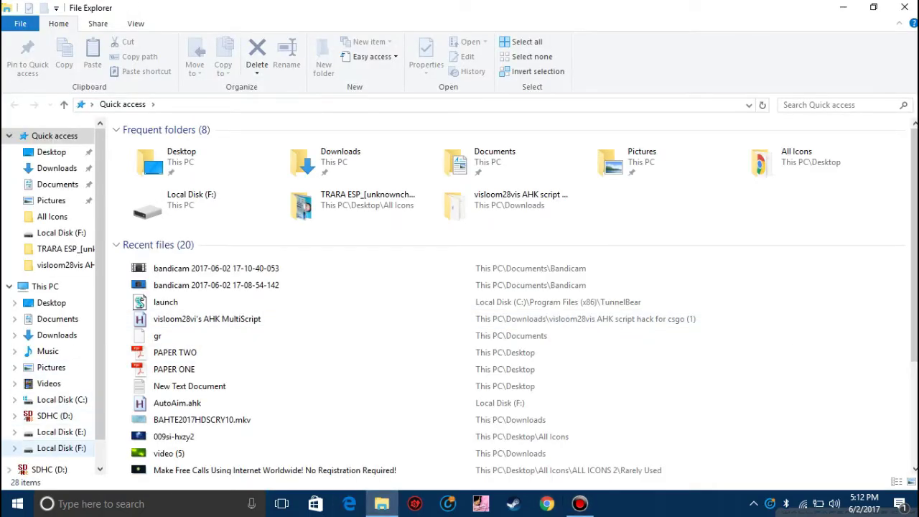
left_click(61, 448)
double_click(241, 183)
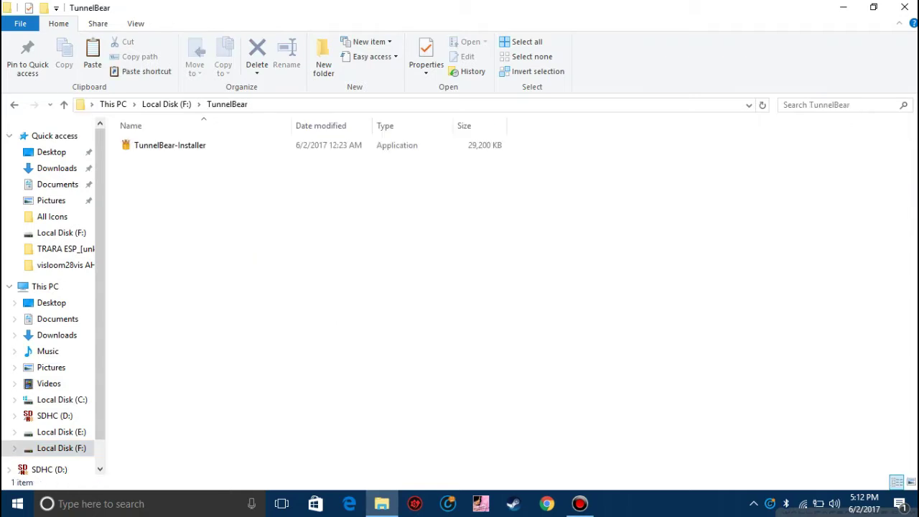
left_click_drag(249, 206, 136, 136)
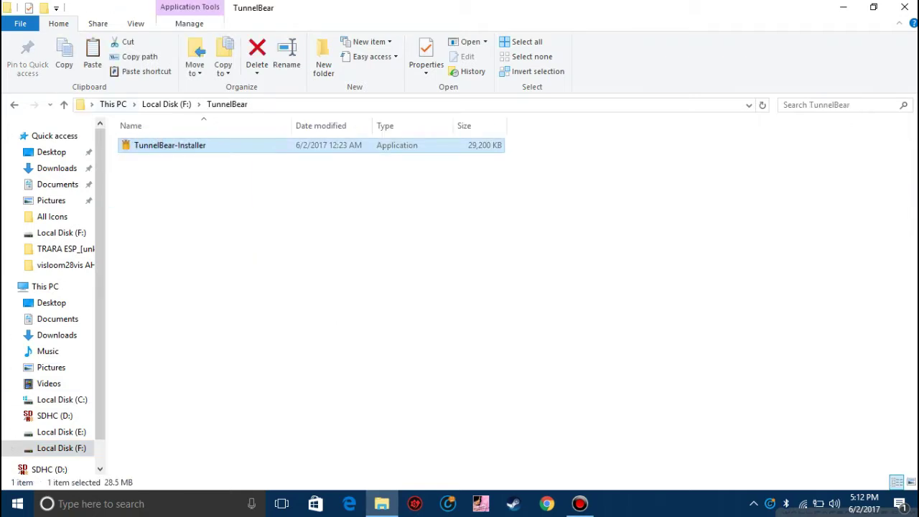
left_click(248, 208)
double_click(170, 145)
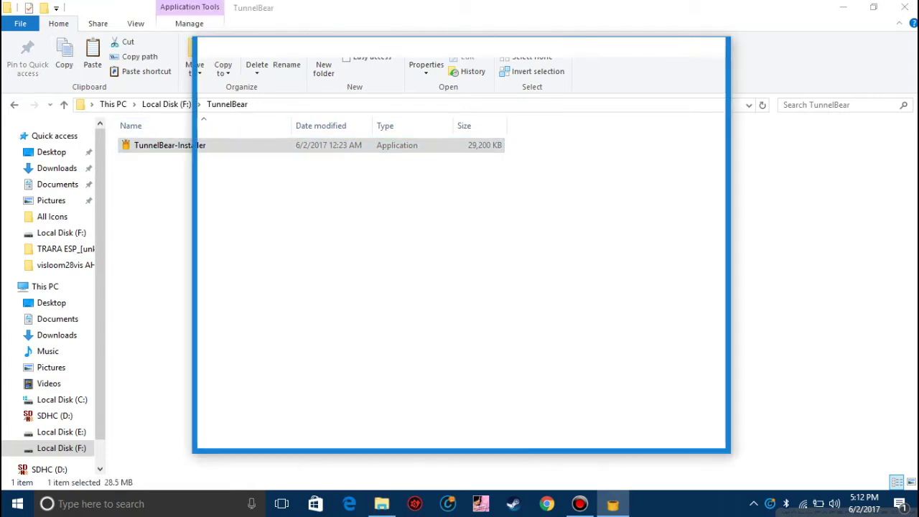
Install TunnelBear into the folder C:\Program Files (x86)\TunnelBear
left_click(674, 415)
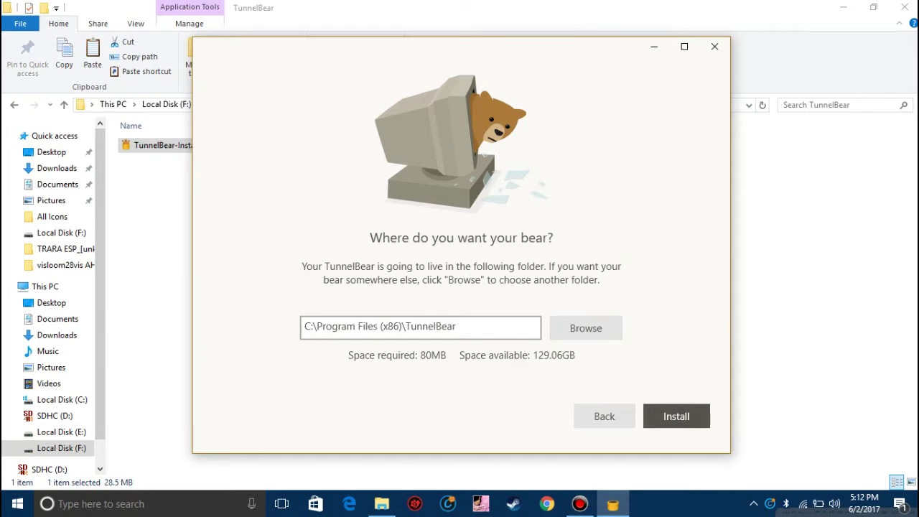
left_click(421, 327)
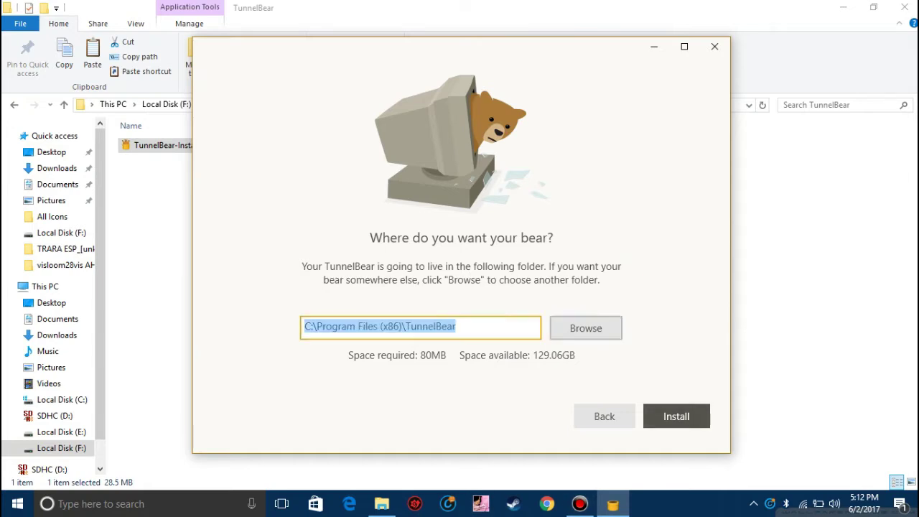
key("Tab")
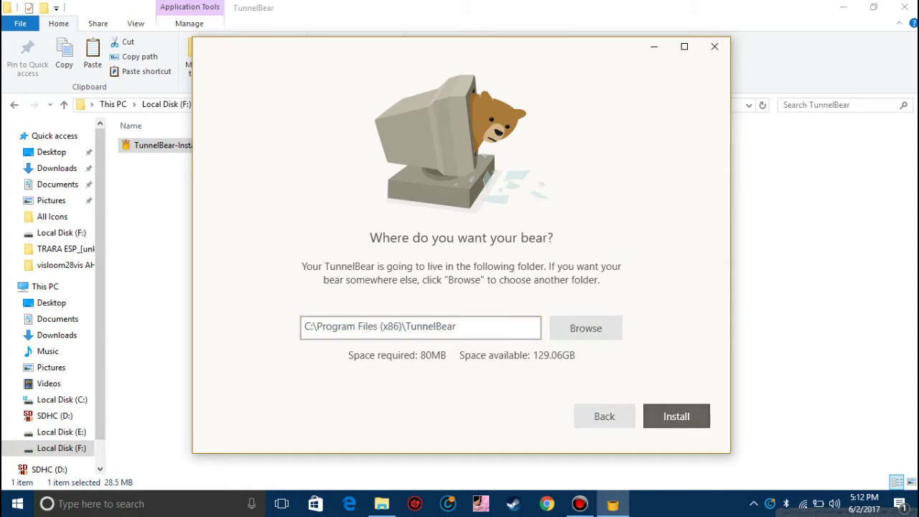
key("Return")
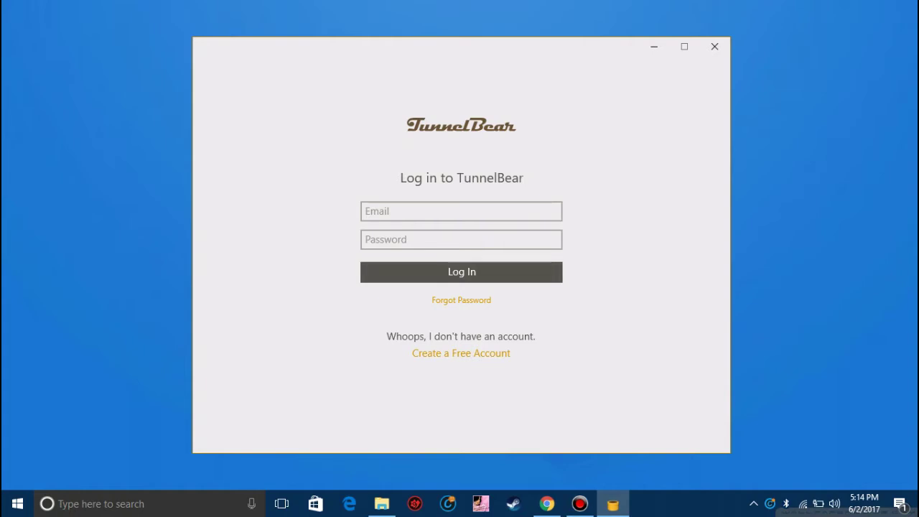
Open TunnelBear's free account form, then copy the temporary e-mail address from temp-mail.org in Chrome
left_click(461, 353)
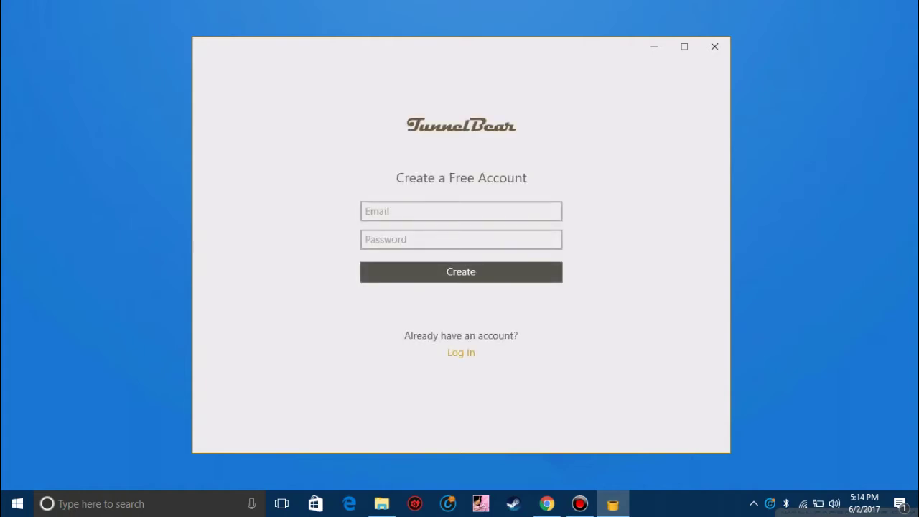
left_click(461, 211)
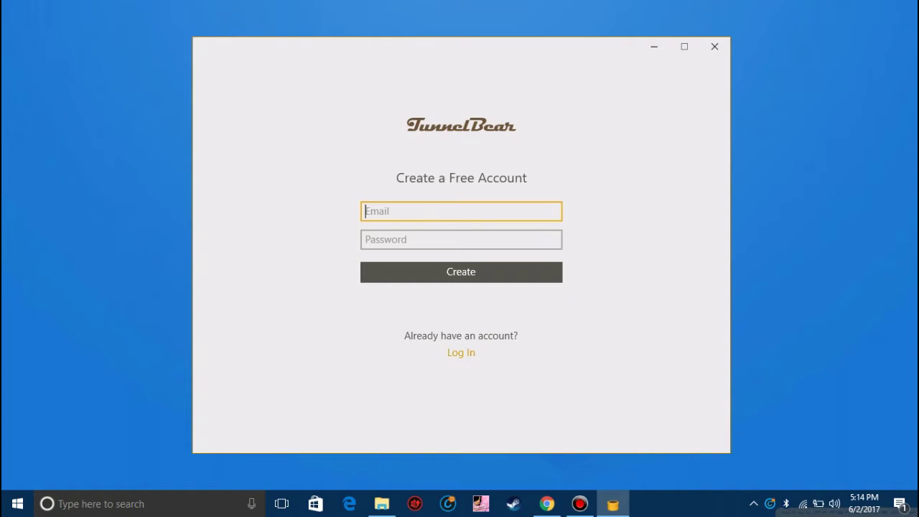
left_click_drag(547, 504, 579, 504)
left_click(581, 504)
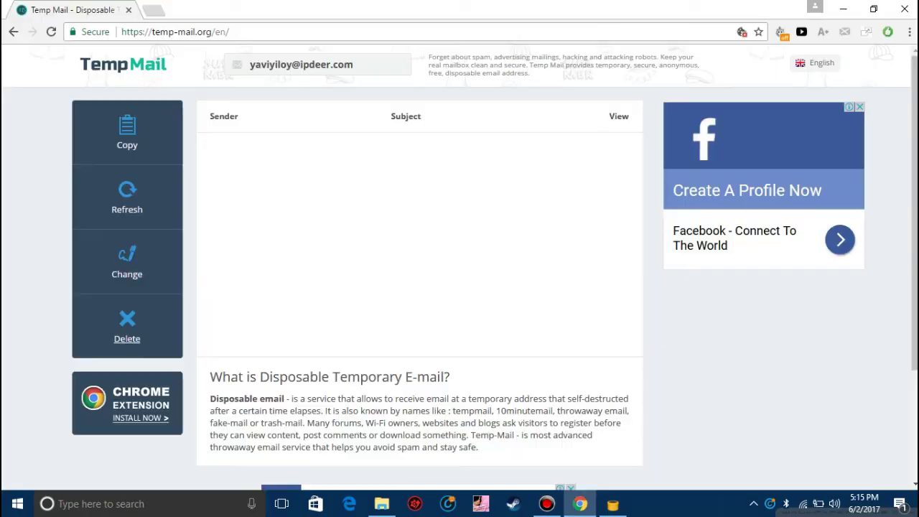
left_click_drag(231, 32, 119, 32)
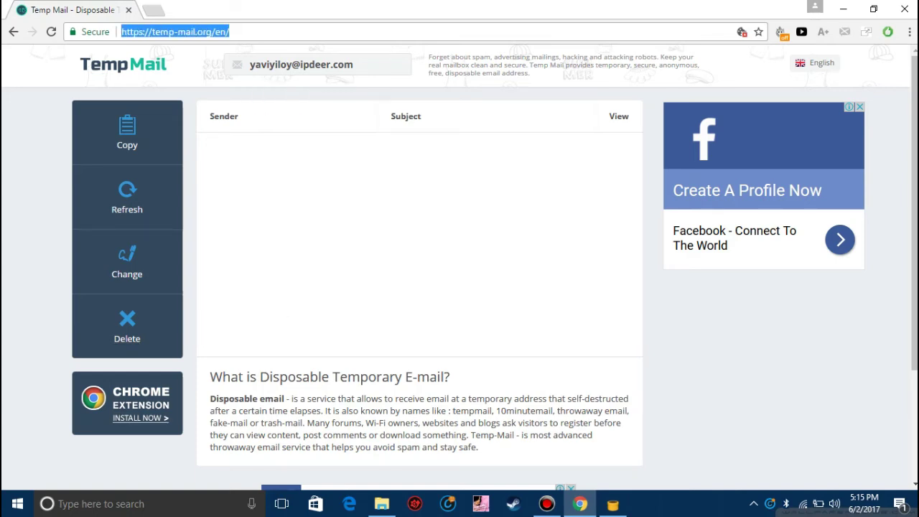
left_click(318, 64)
key("ctrl+c")
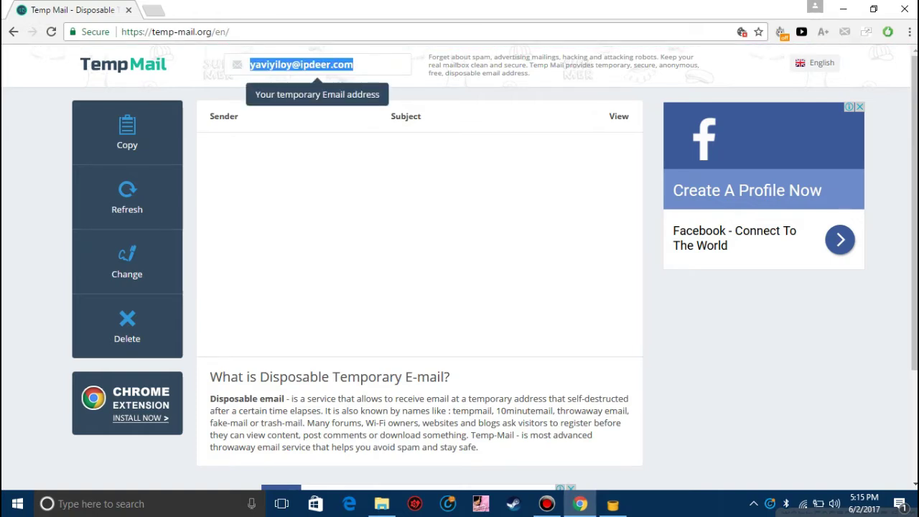
right_click(304, 65)
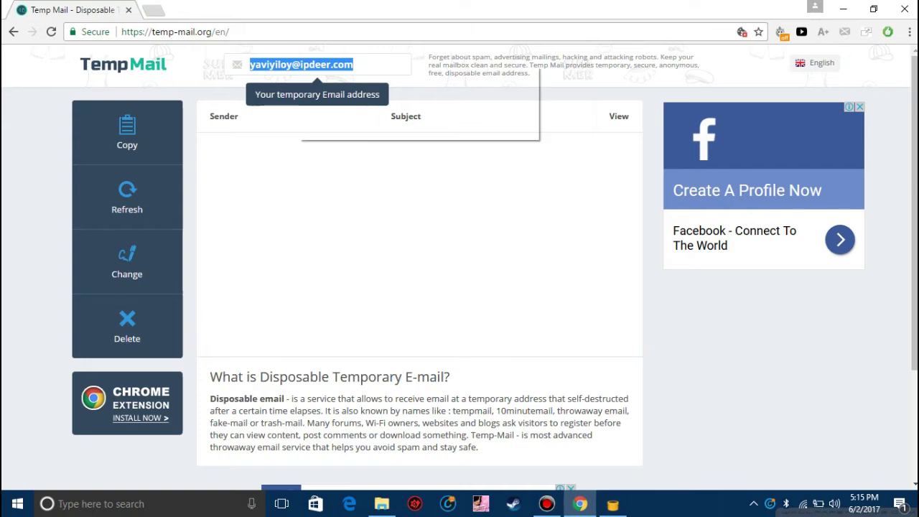
left_click(320, 69)
Switch back to TunnelBear and create the free account with the copied e-mail address and an account password
left_click(612, 504)
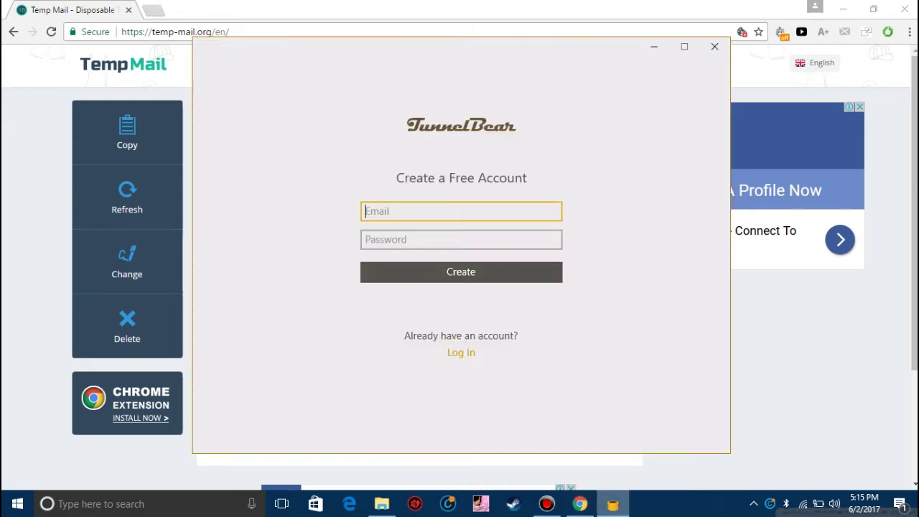
right_click(454, 212)
left_click(489, 251)
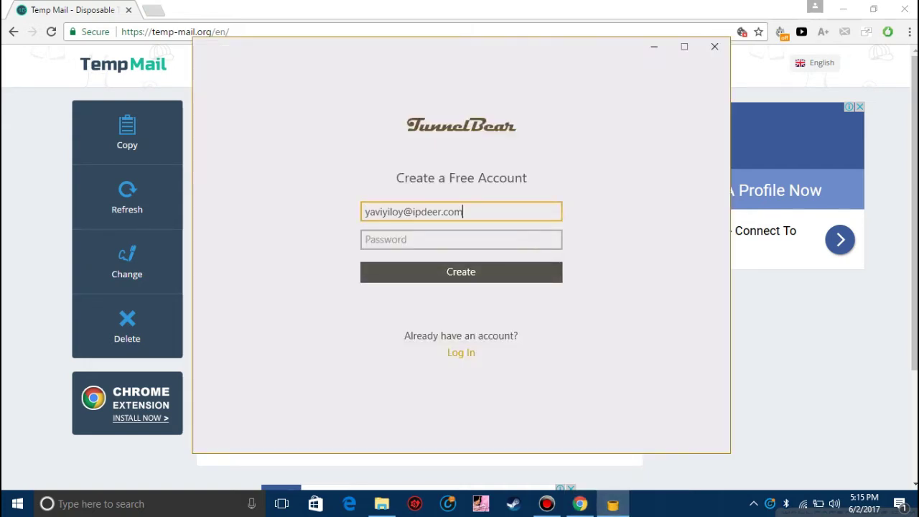
key("Tab")
type("aaaaaaaaaaaaaaaa")
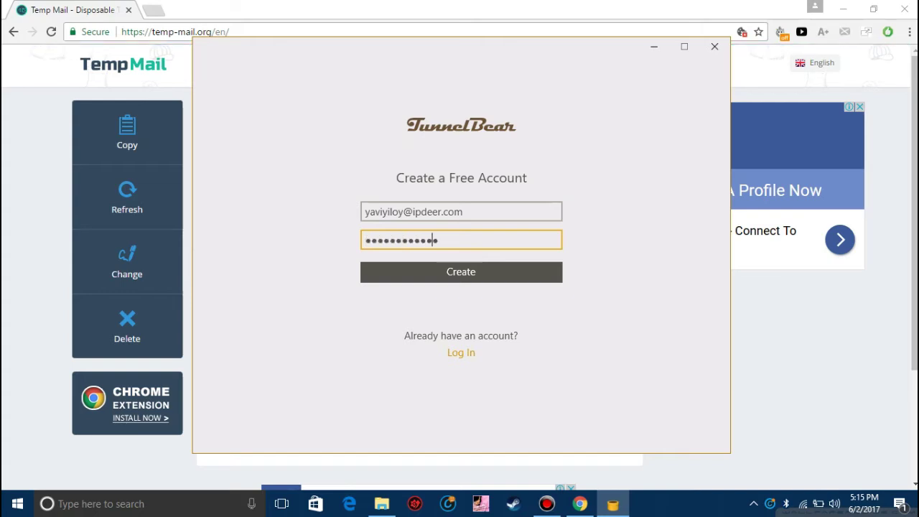
key("Tab")
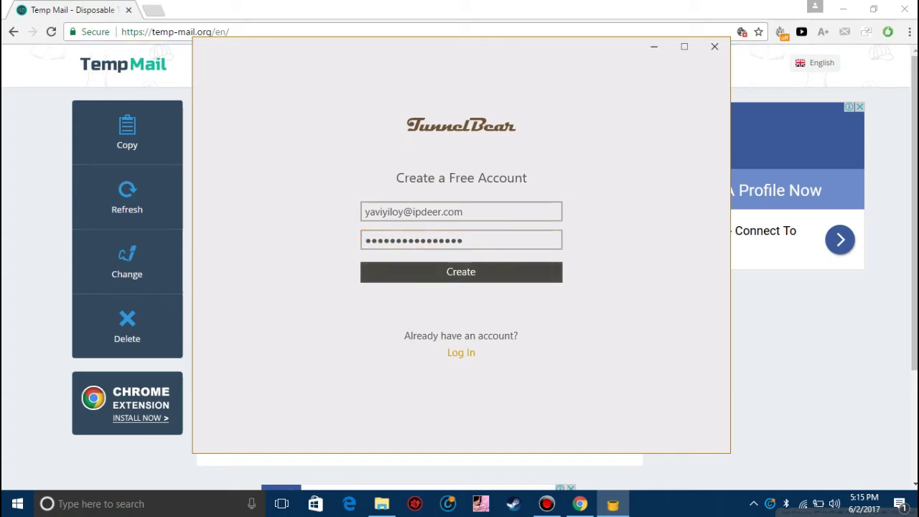
key("Return")
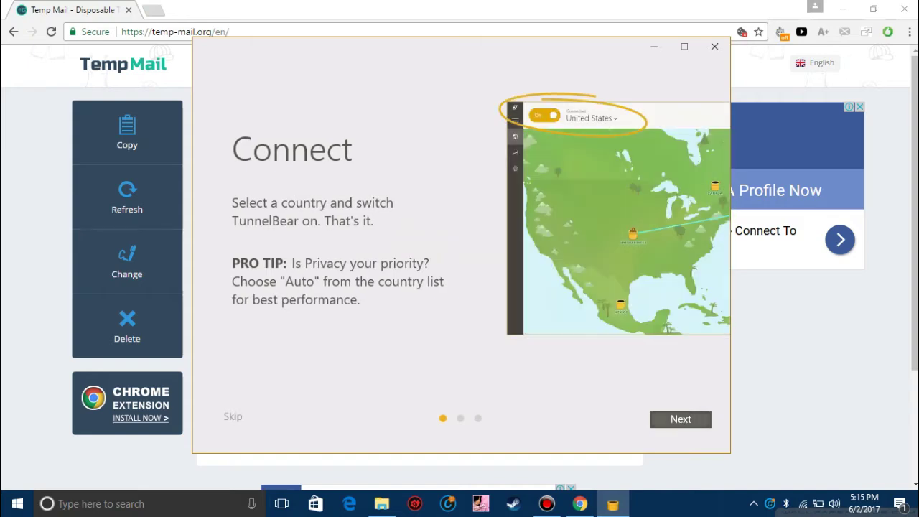
Go through TunnelBear's introduction pages to the e-mail confirmation page
left_click(681, 420)
left_click(681, 419)
key("Return")
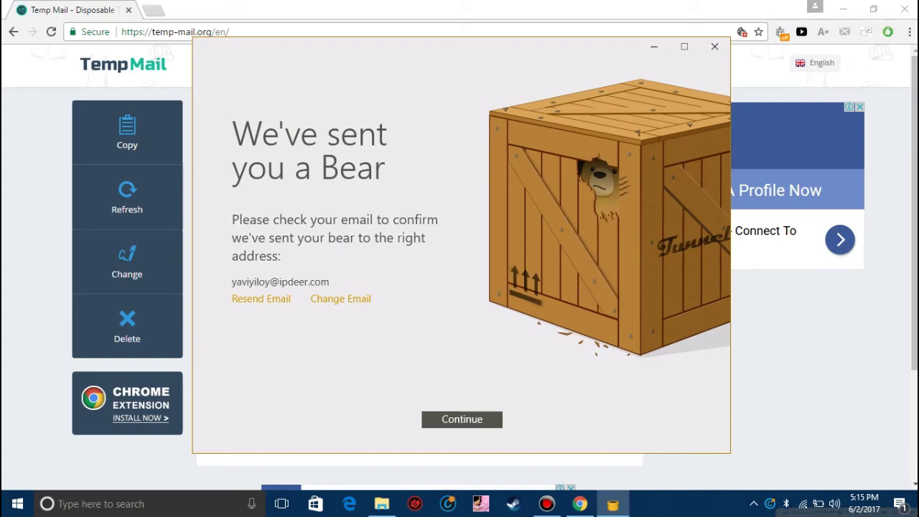
Switch to Temp Mail in Chrome, verify the account through TunnelBear's confirmation e-mail, and close the account-confirmed page
key("Return")
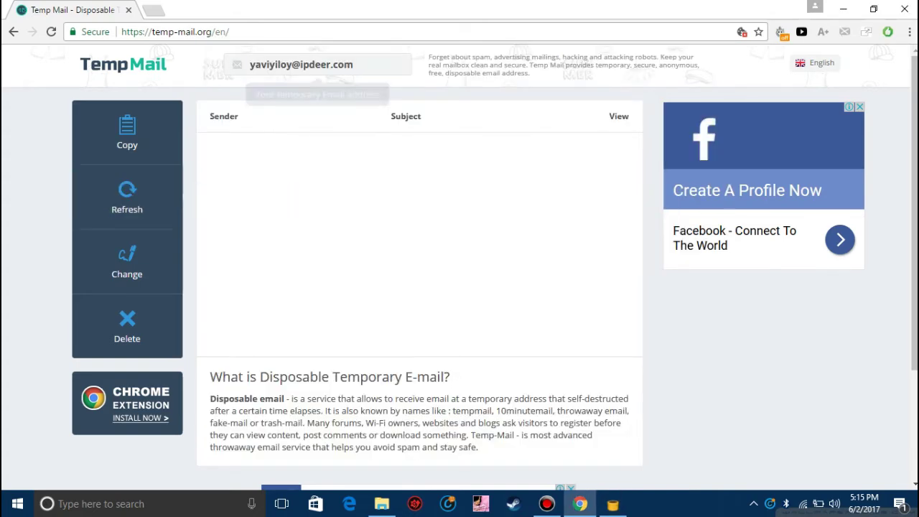
left_click(127, 198)
left_click(127, 197)
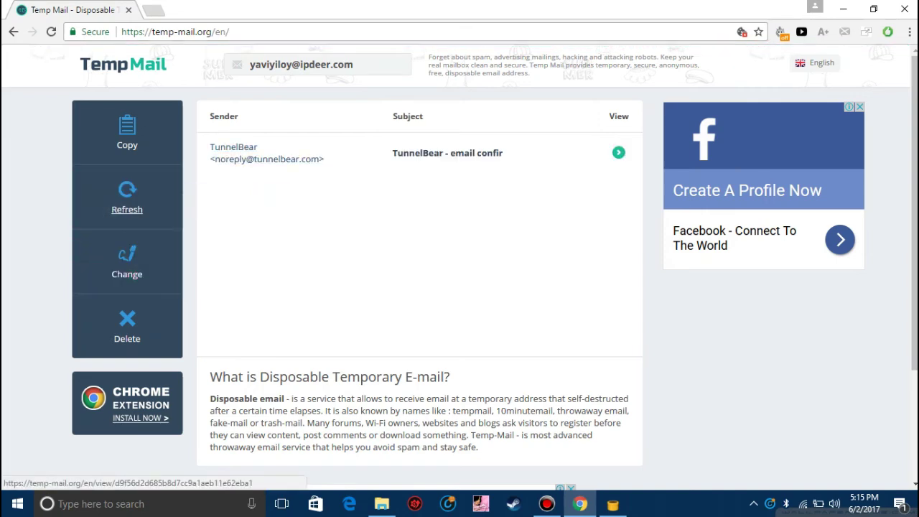
left_click_drag(208, 147, 326, 159)
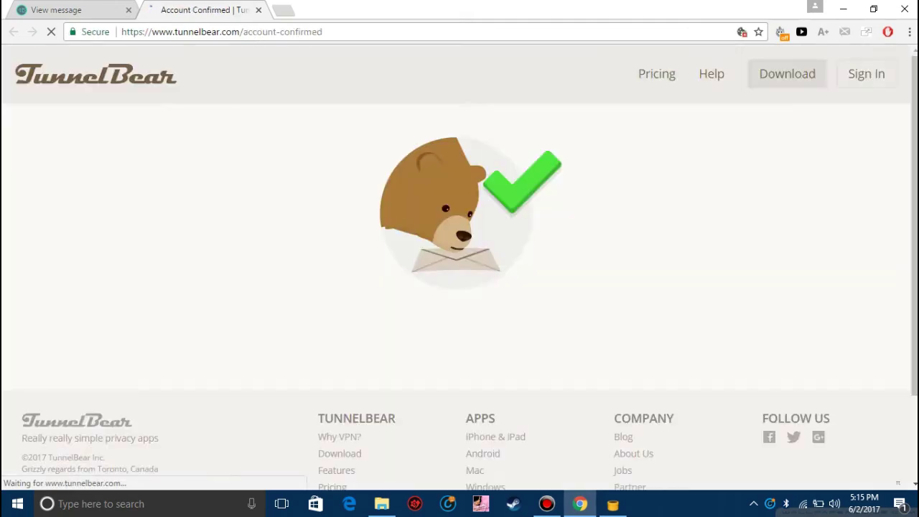
left_click_drag(375, 314, 539, 316)
left_click(259, 10)
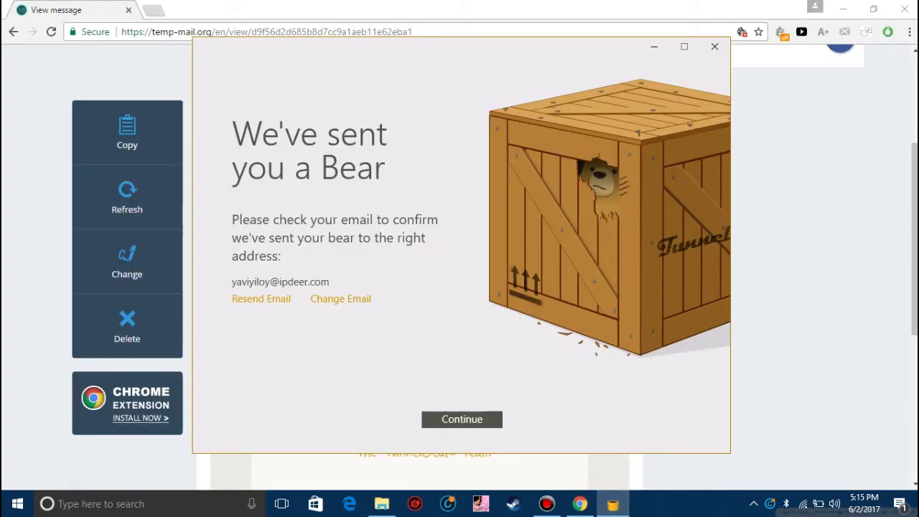
Continue past TunnelBear's e-mail confirmation page to the connection map and dismiss the Startup Manager notification
left_click_drag(401, 55, 349, 39)
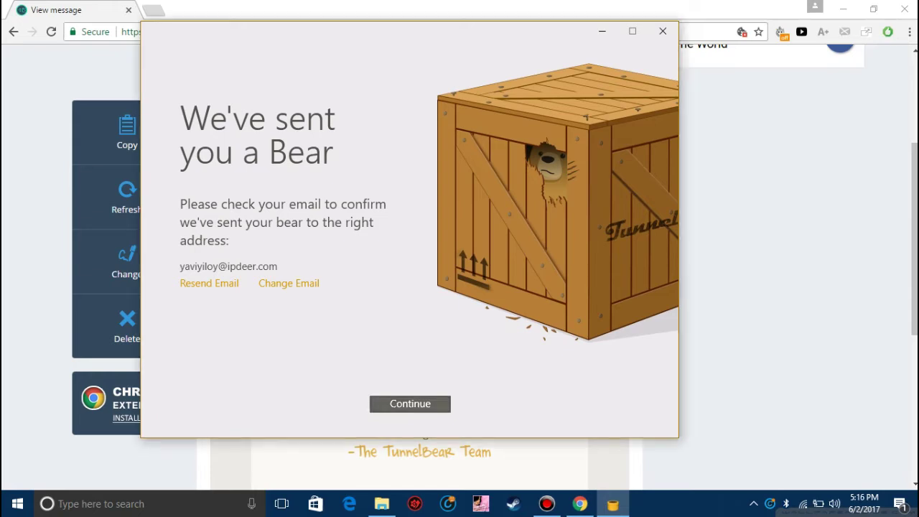
left_click(410, 403)
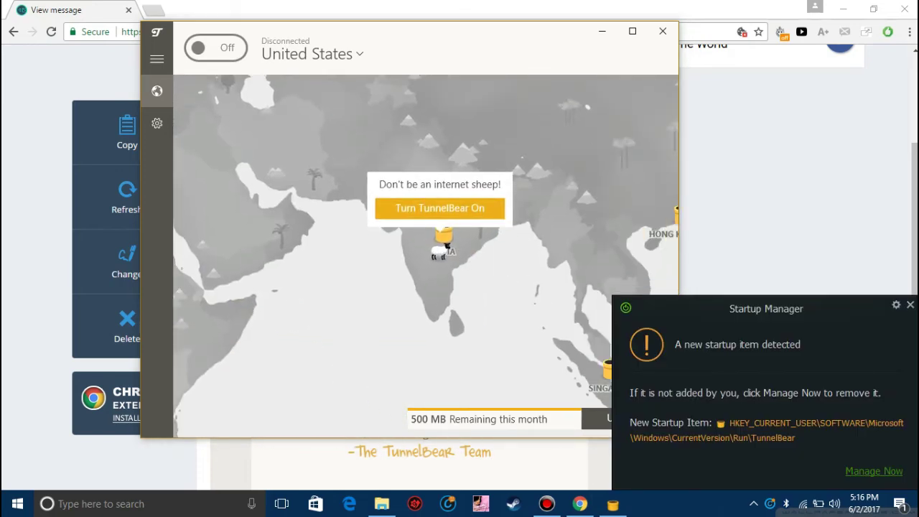
left_click(909, 304)
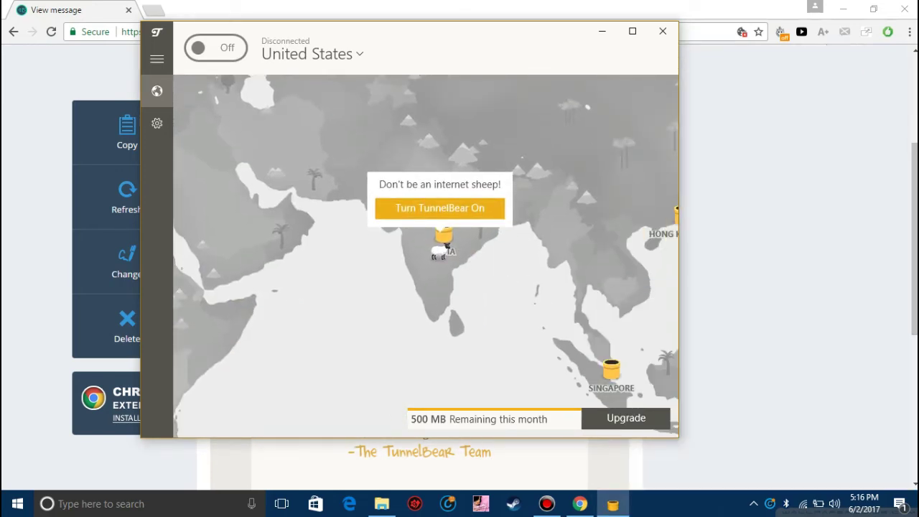
left_click_drag(459, 32, 458, 11)
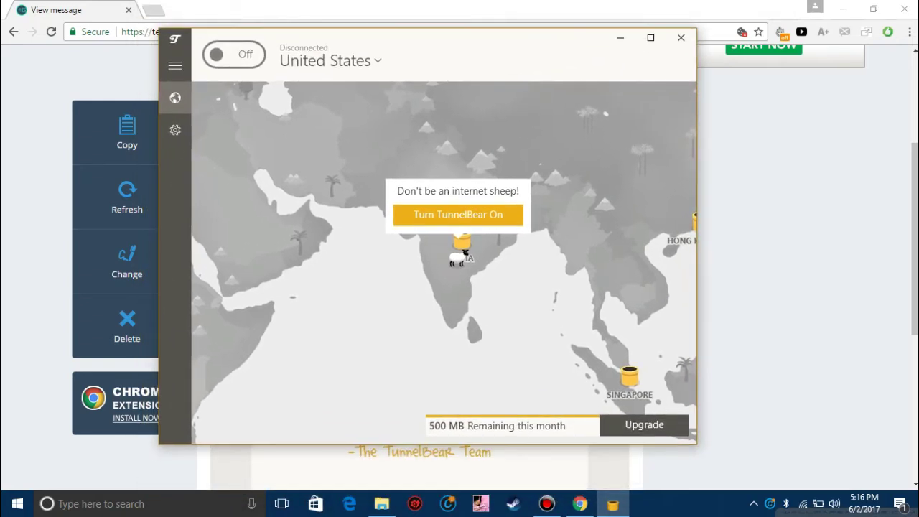
left_click_drag(389, 63, 430, 73)
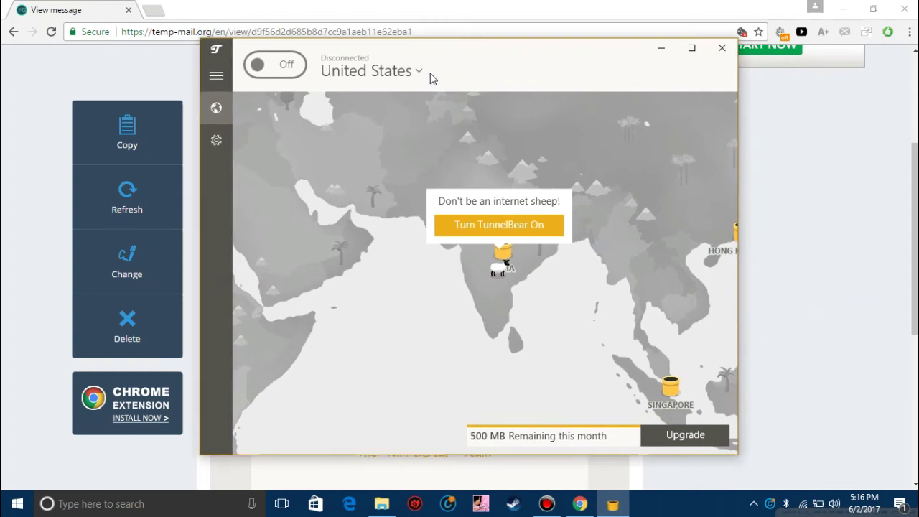
left_click_drag(467, 309, 460, 271)
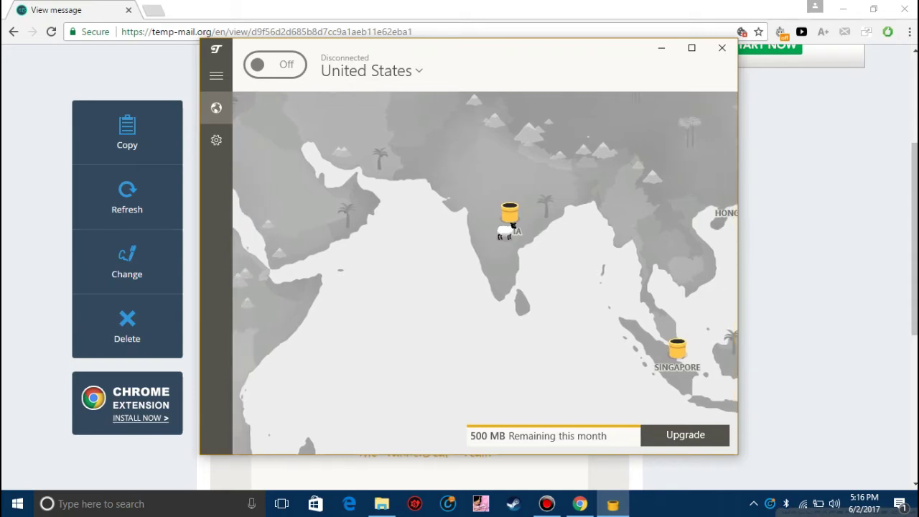
Compare the e-mail in TunnelBear's Account settings with the Temp Mail address, and minimise the browser
left_click(216, 140)
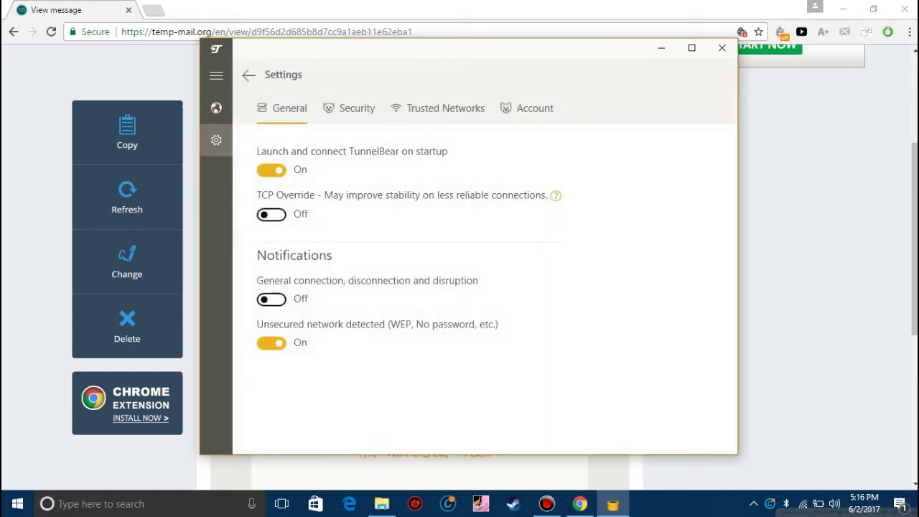
left_click(527, 108)
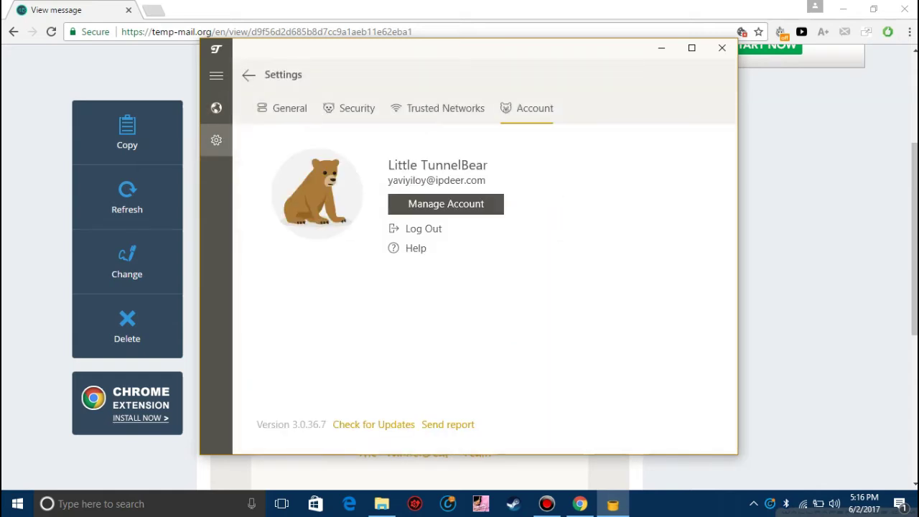
left_click_drag(480, 55, 445, 246)
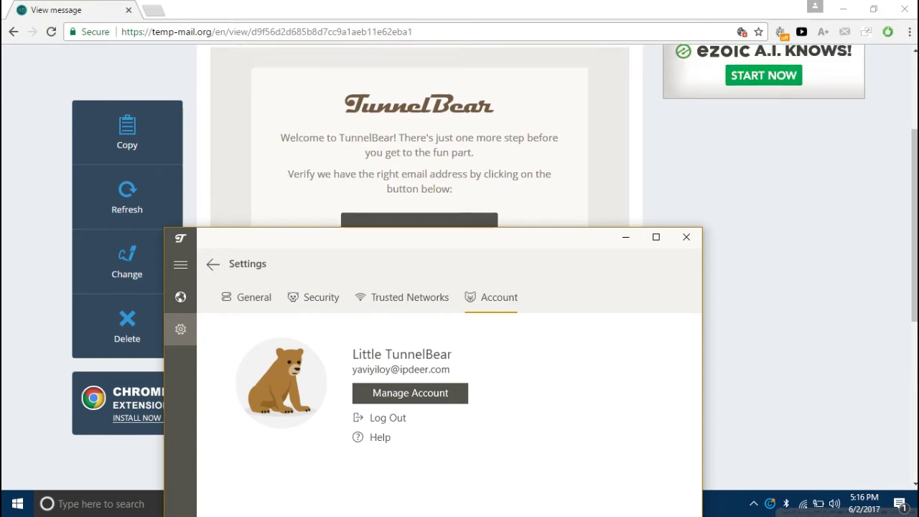
scroll(430, 194, "up", 3)
left_click(317, 64)
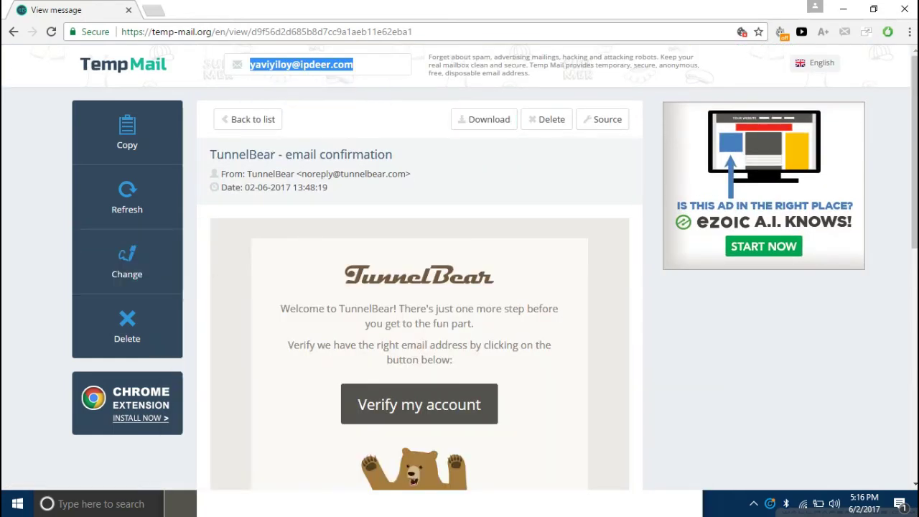
left_click(844, 9)
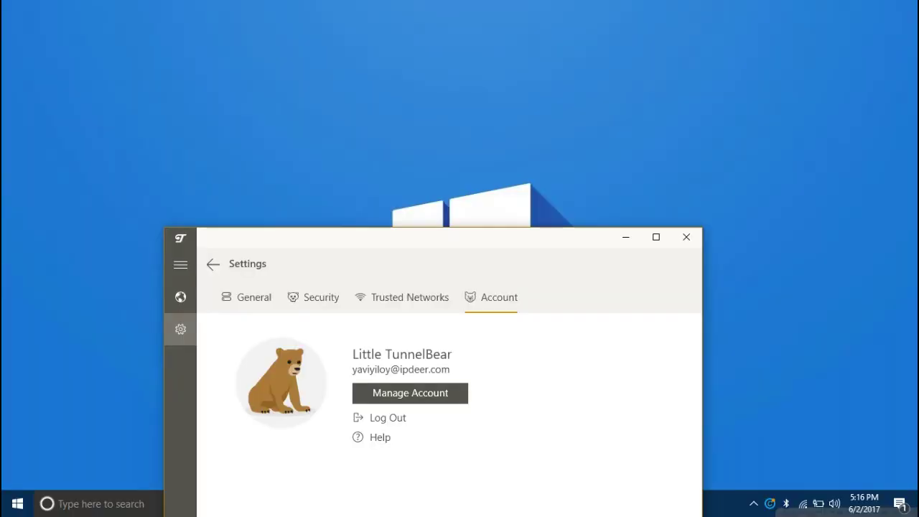
Return from Settings to the connection map, choose United States from the country list, and turn the VPN on
left_click_drag(494, 242, 554, 38)
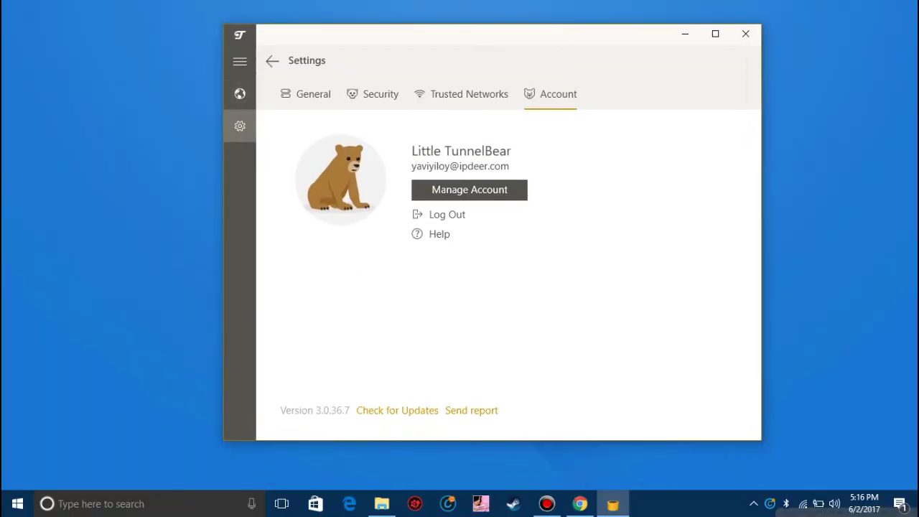
left_click(240, 94)
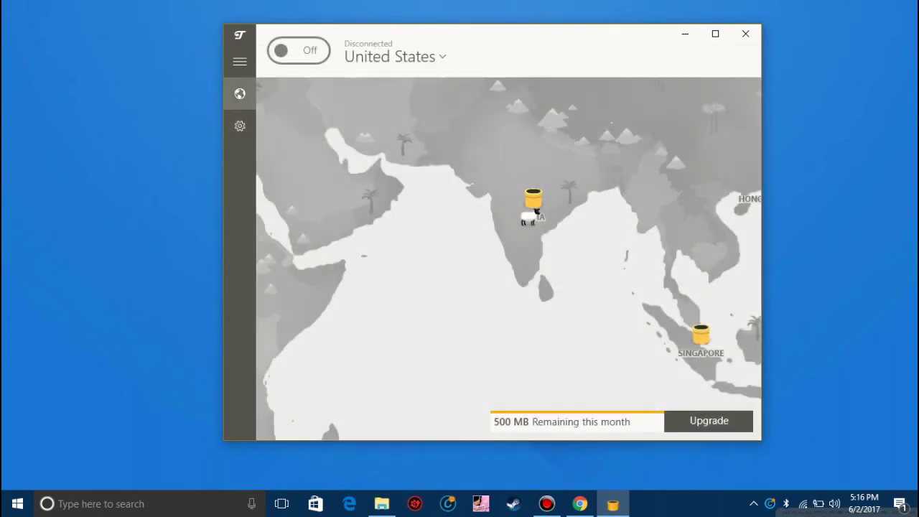
left_click(395, 56)
scroll(388, 224, "down", 4)
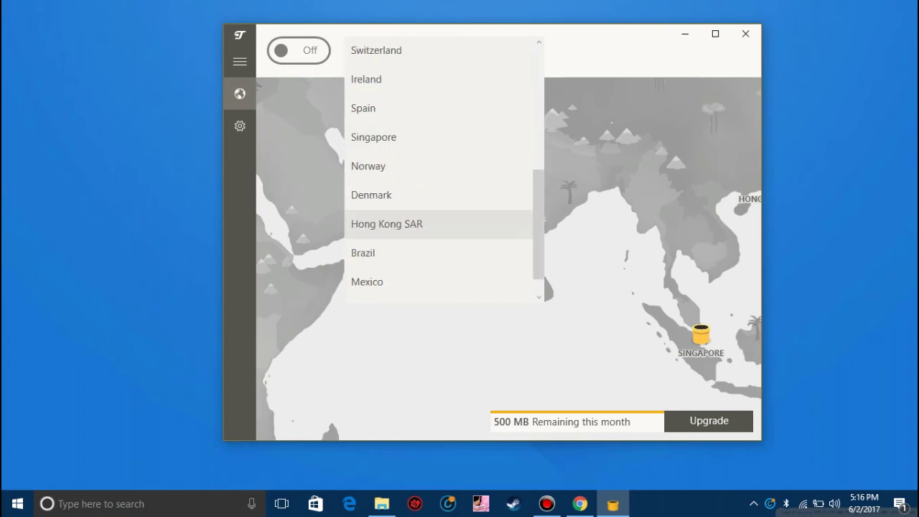
scroll(387, 223, "up", 5)
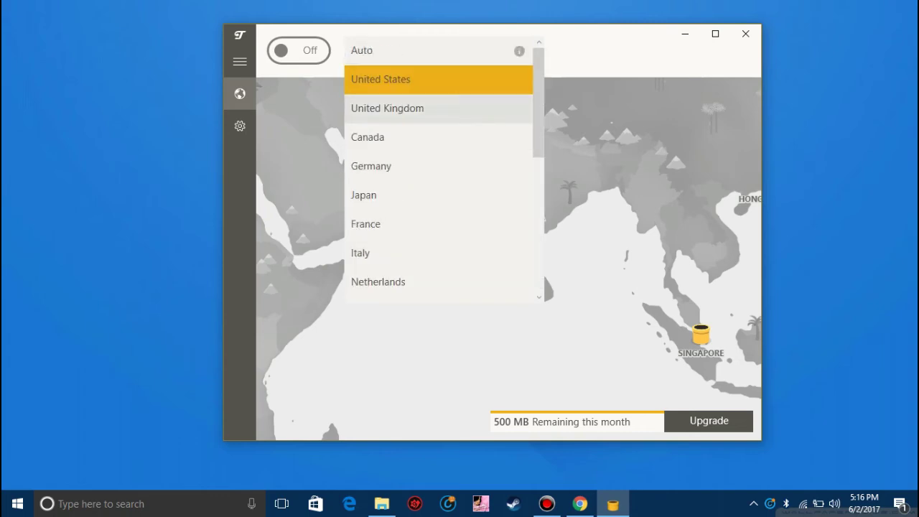
left_click(387, 80)
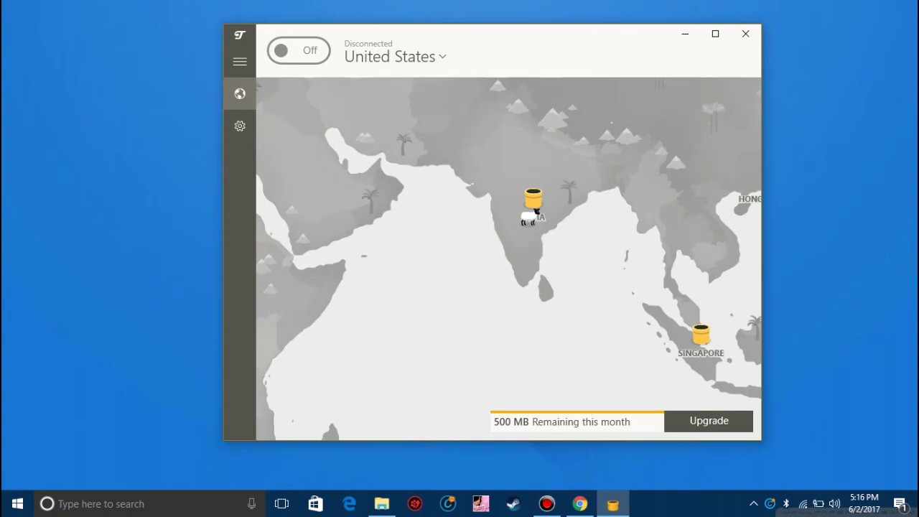
left_click(298, 50)
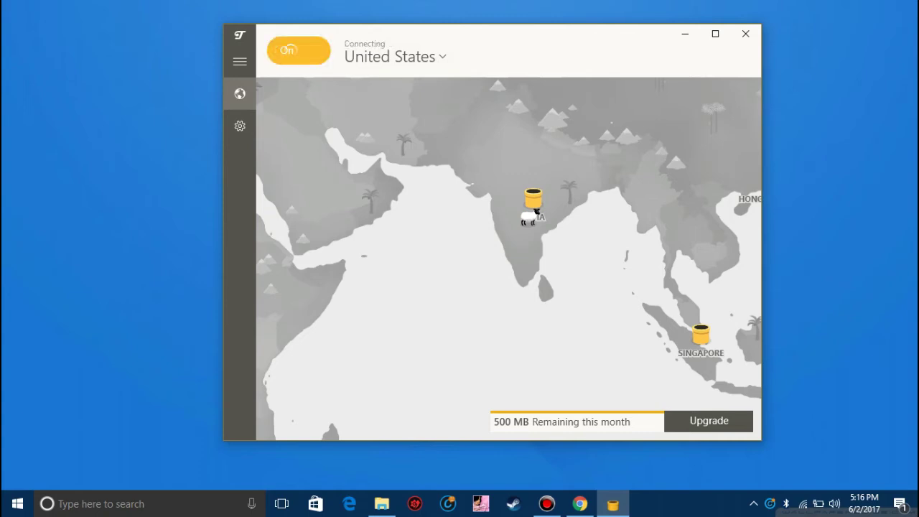
left_click(298, 50)
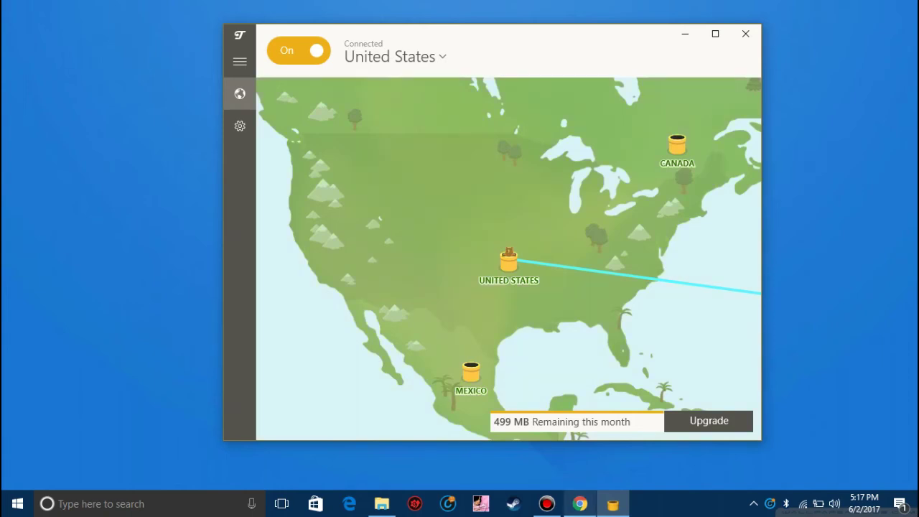
Switch to Chrome, search Google for "ip address", and highlight the public IP address shown while connected to the VPN
left_click(580, 504)
left_click(316, 32)
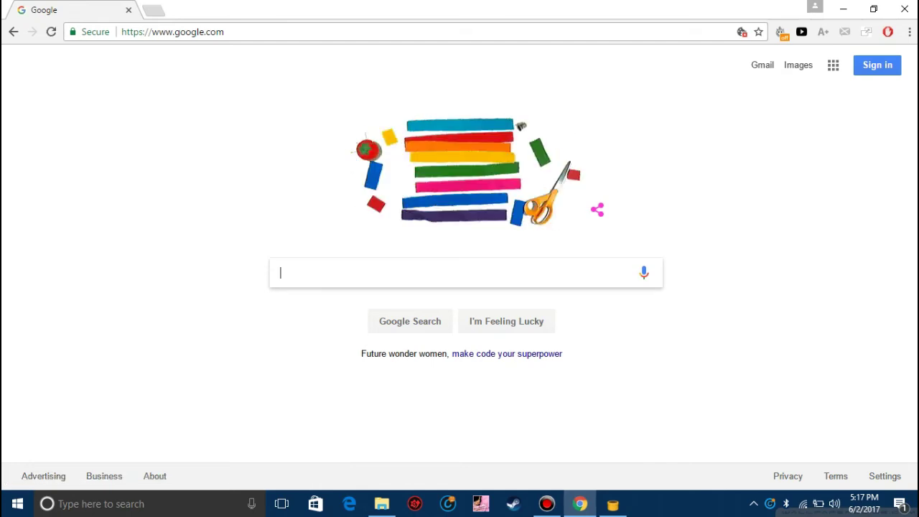
type("ip")
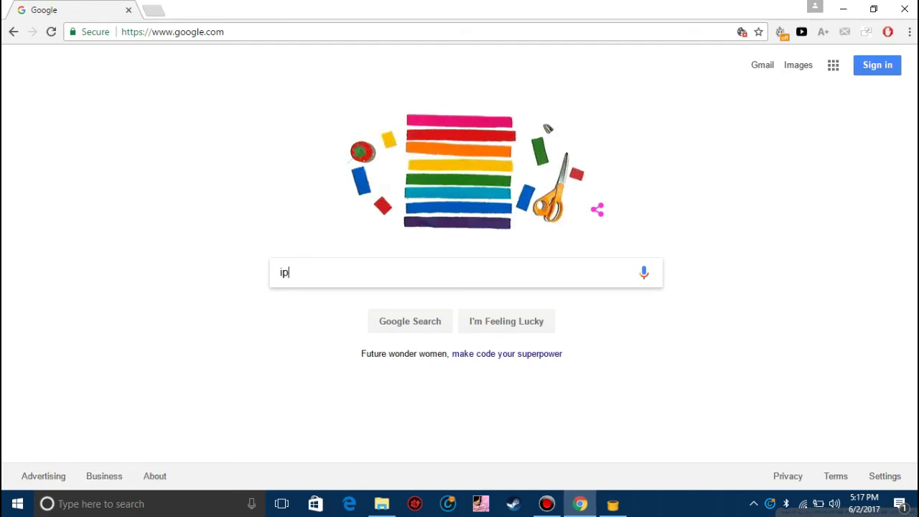
type(" address")
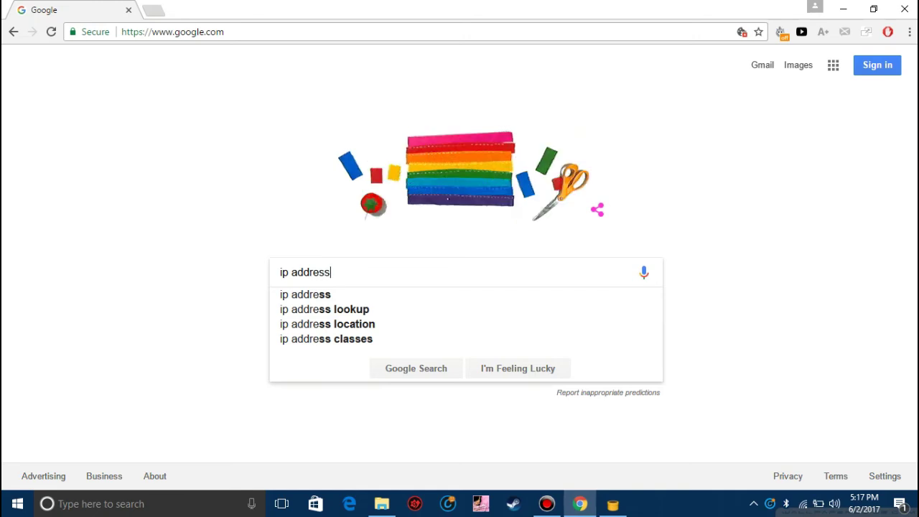
key("Return")
left_click_drag(227, 182, 113, 182)
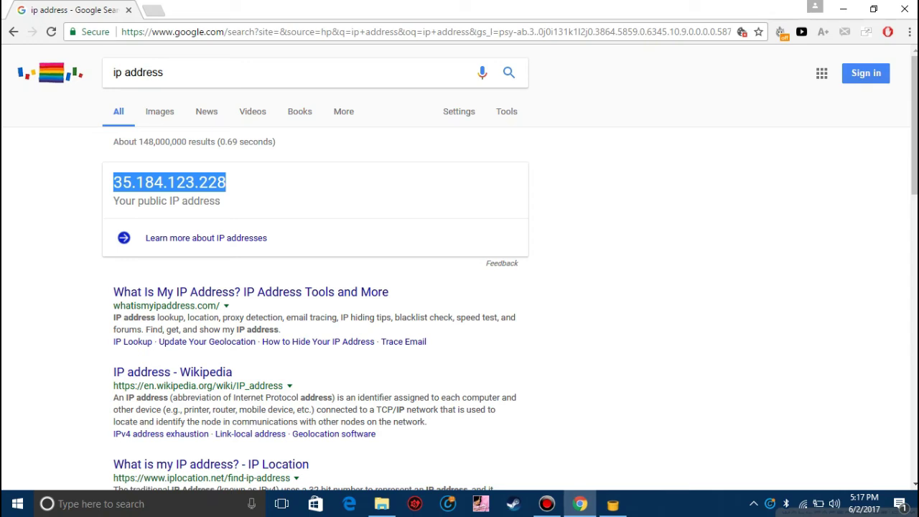
Search Google for "ip location" and open the IP Location Finder result on iplocation.net
left_click(208, 72)
key("ctrl+a")
type("ip c")
key("BackSpace")
type("location")
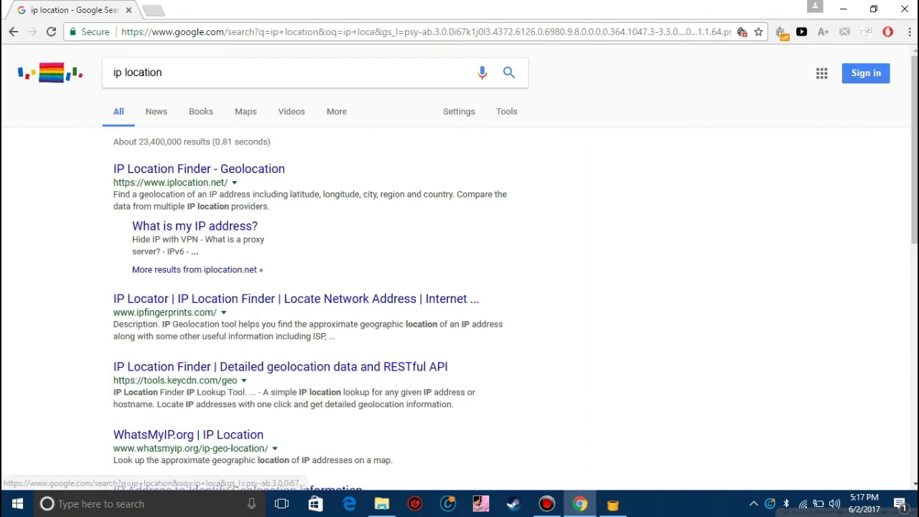
left_click(198, 169)
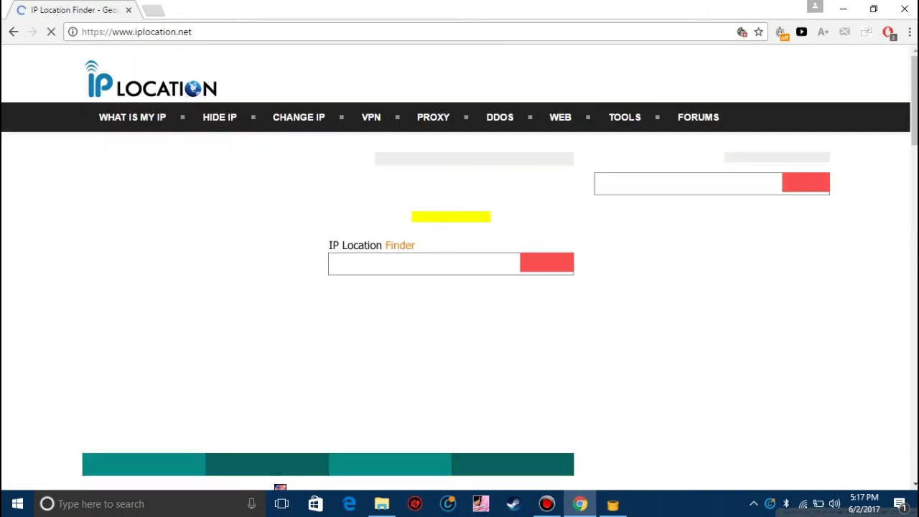
Examine the public IP address and the country in IP Location's geolocation tables
scroll(459, 268, "down", 1)
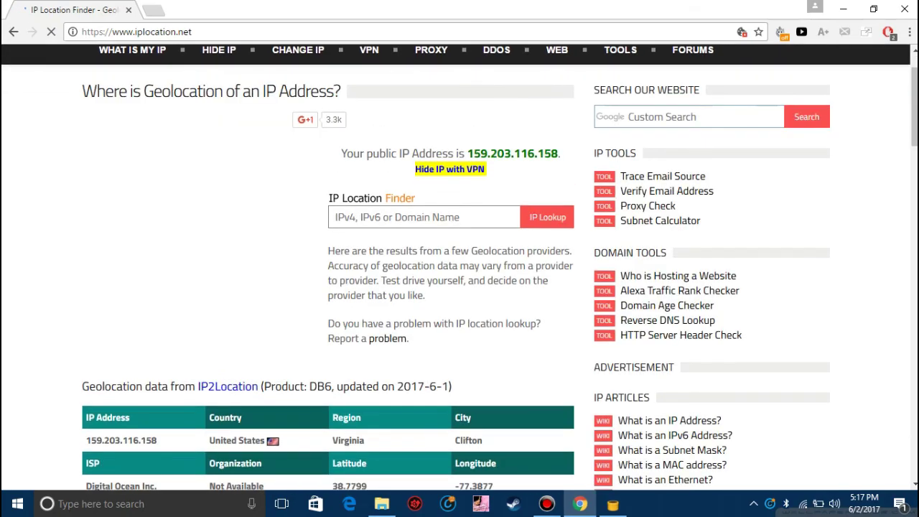
scroll(459, 267, "down", 4)
scroll(459, 268, "up", 5)
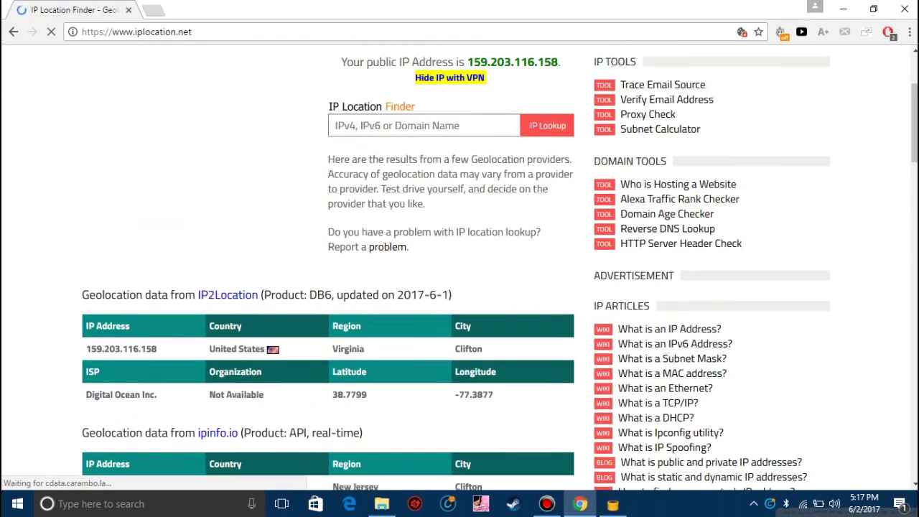
scroll(460, 268, "down", 2)
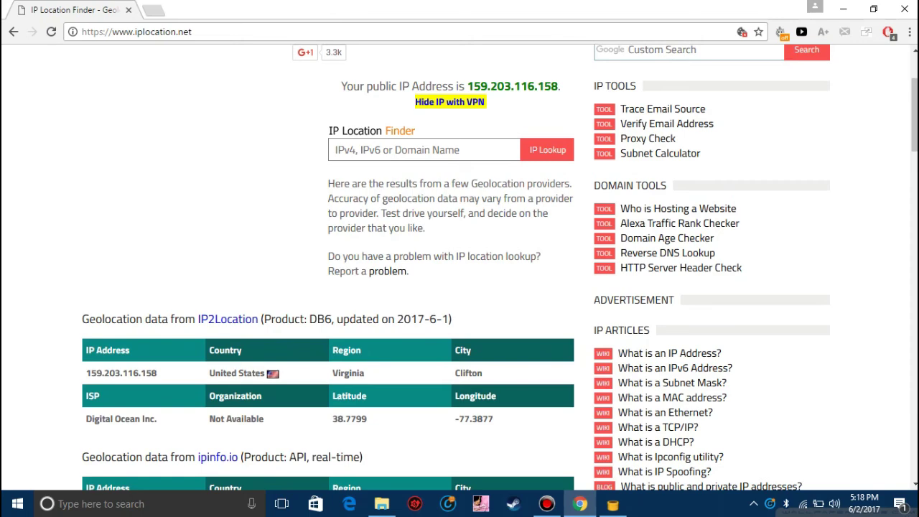
left_click_drag(466, 86, 558, 86)
scroll(328, 268, "down", 1)
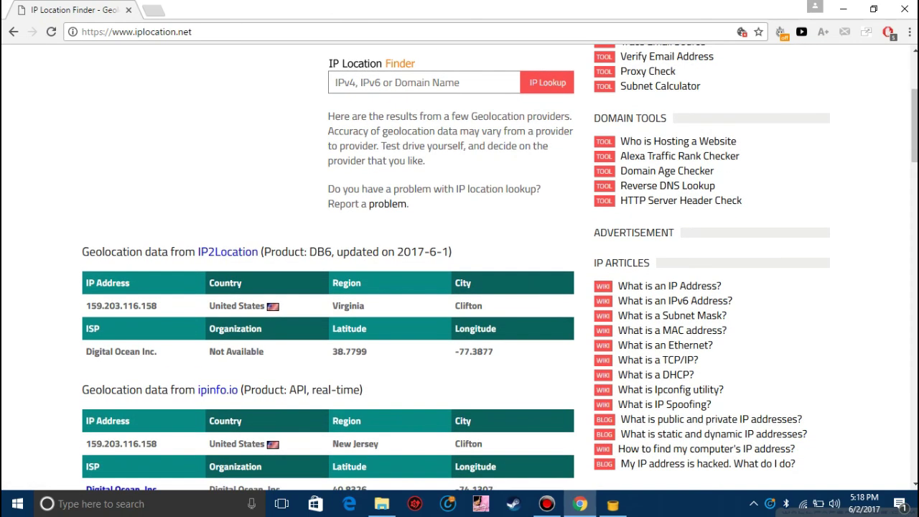
mouse_move(209, 306)
left_mouse_down()
mouse_move(278, 305)
mouse_move(210, 306)
left_mouse_up()
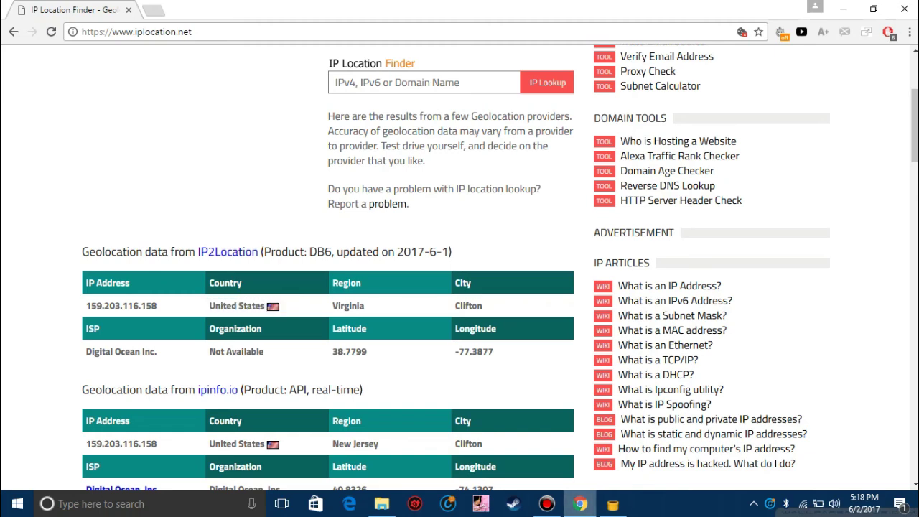
Switch to TunnelBear, turn off the United States connection, and close its window
left_click(613, 504)
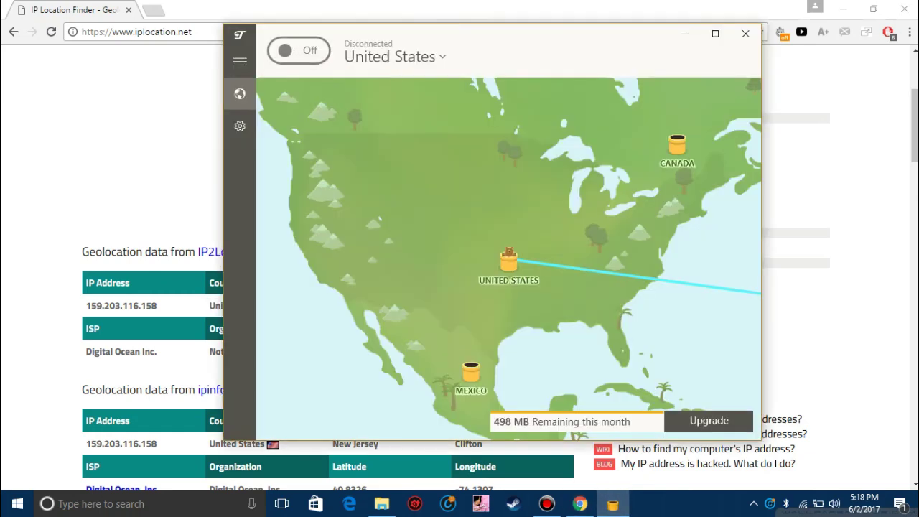
left_click_drag(455, 38, 339, 42)
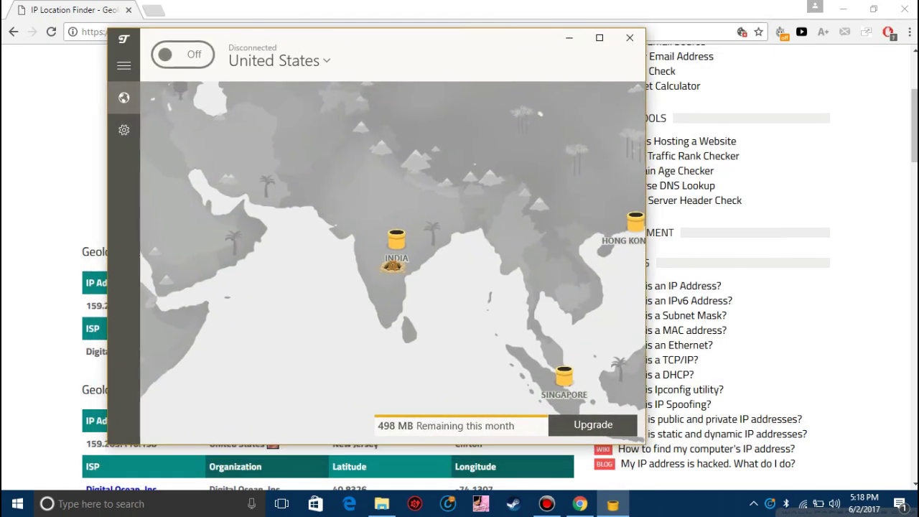
left_click_drag(397, 40, 446, 45)
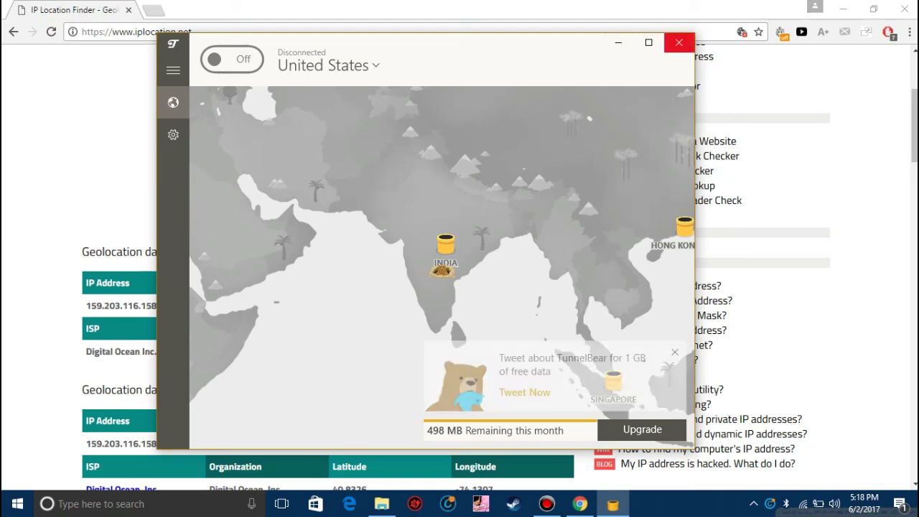
left_click(678, 42)
Go to google.com in Chrome, search for "ip address" again with the VPN off, and highlight the public IP address
left_click(192, 32)
type("google.com")
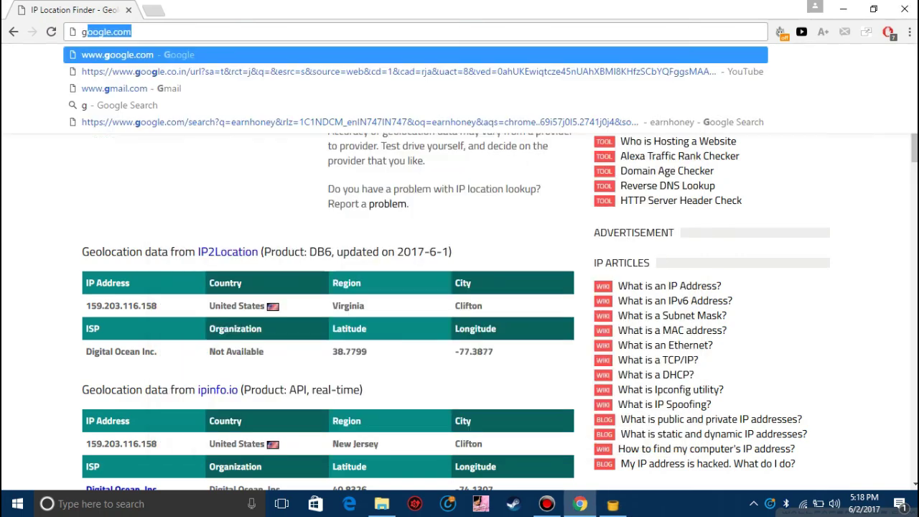
key("Return")
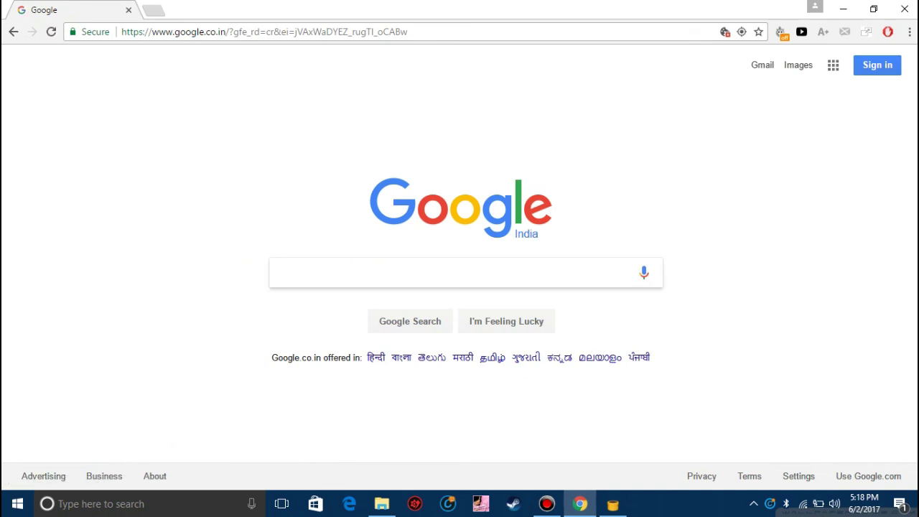
type("ip co")
key("BackSpace")
key("BackSpace")
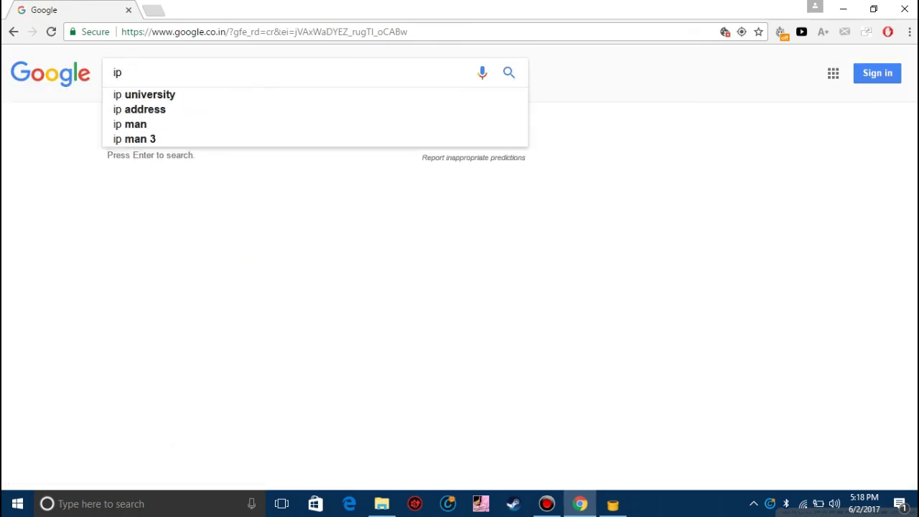
type("address")
key("Return")
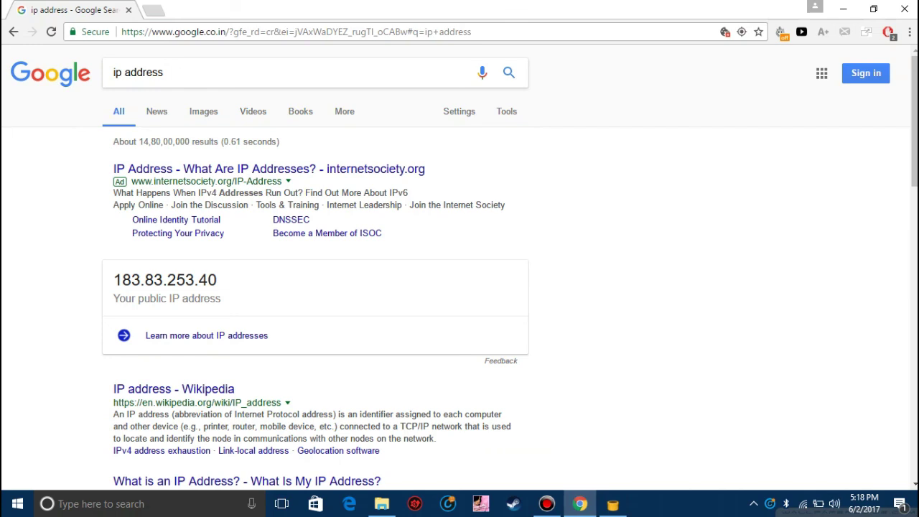
left_click_drag(217, 280, 112, 280)
Change the search to "ip location" and reopen iplocation.net with the VPN disconnected
left_click(165, 73)
key("BackSpace")
key("BackSpace")
key("BackSpace")
key("BackSpace")
key("BackSpace")
key("BackSpace")
key("BackSpace")
key("BackSpace")
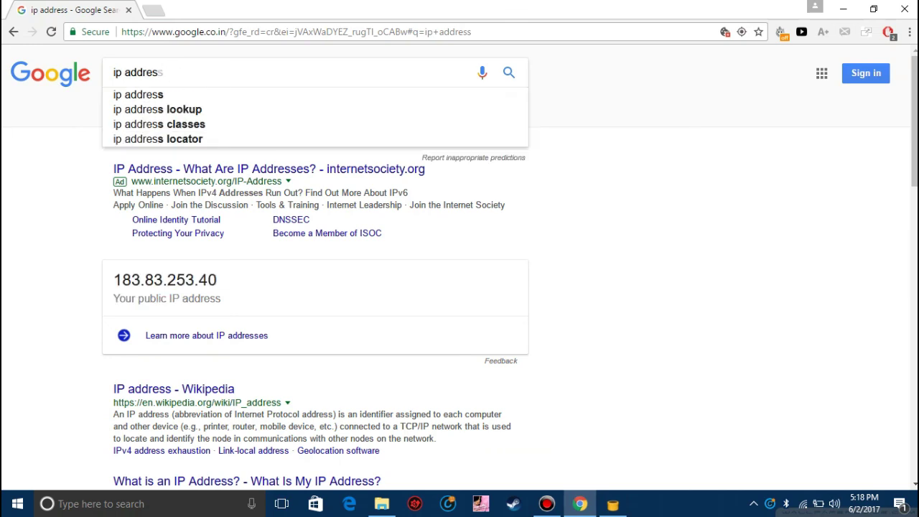
type("loc")
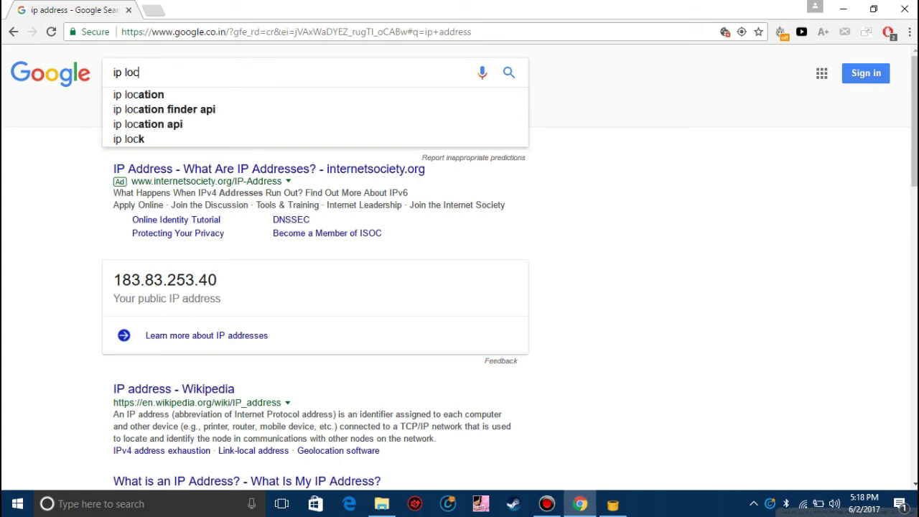
type("ation")
key("Return")
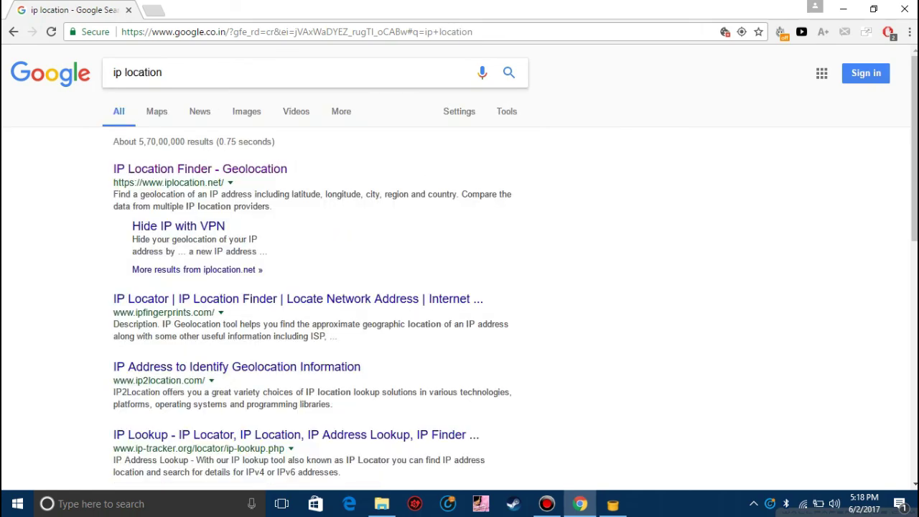
left_click(199, 169)
Move TunnelBear aside to check the country in IP2Location's table, minimise the browser, and bring the TunnelBear window back into full view
left_click(613, 504)
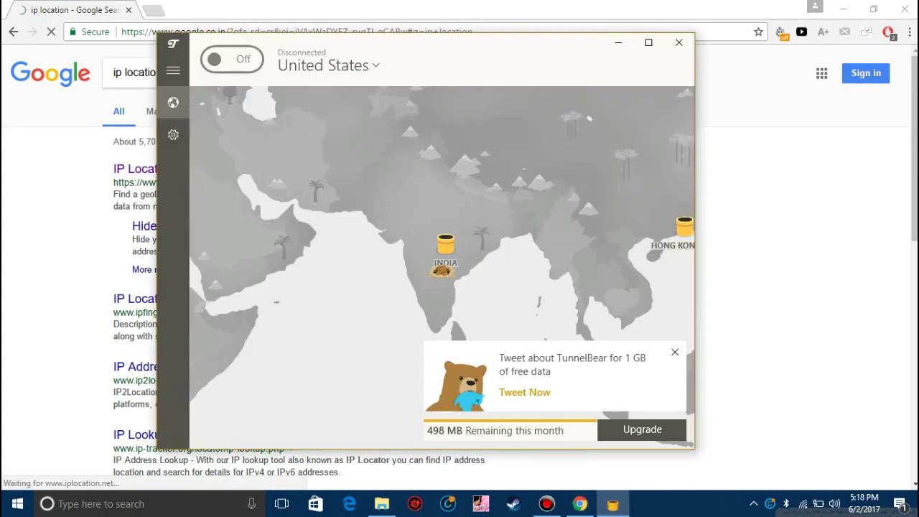
left_click_drag(391, 61, 469, 463)
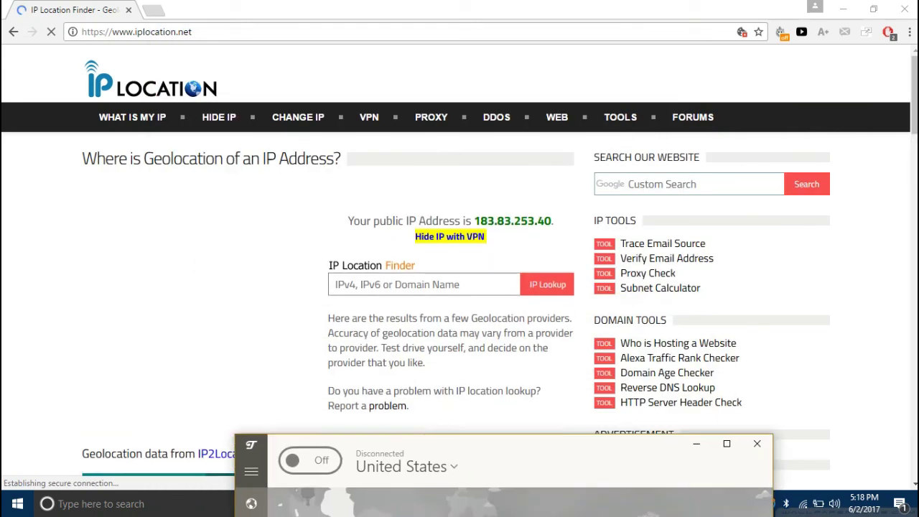
scroll(459, 315, "down", 2)
left_click(459, 316)
left_click_drag(210, 373, 232, 373)
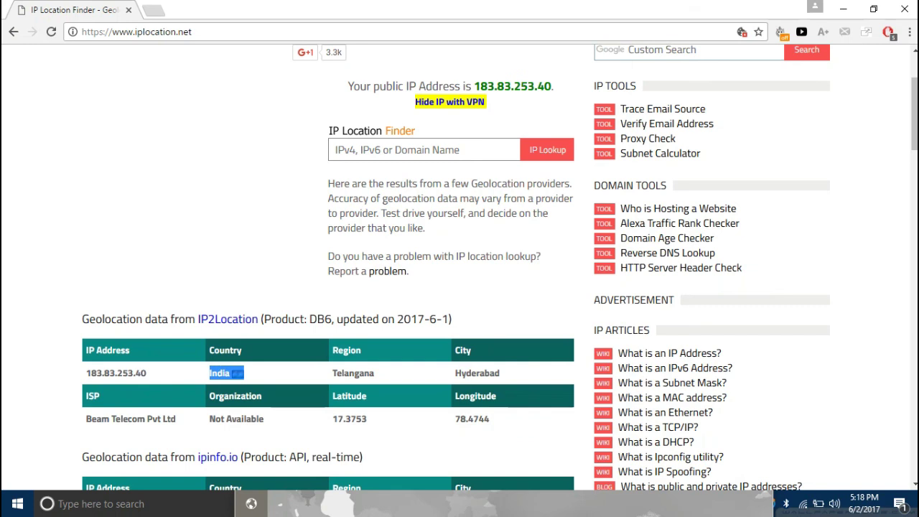
left_click(248, 373)
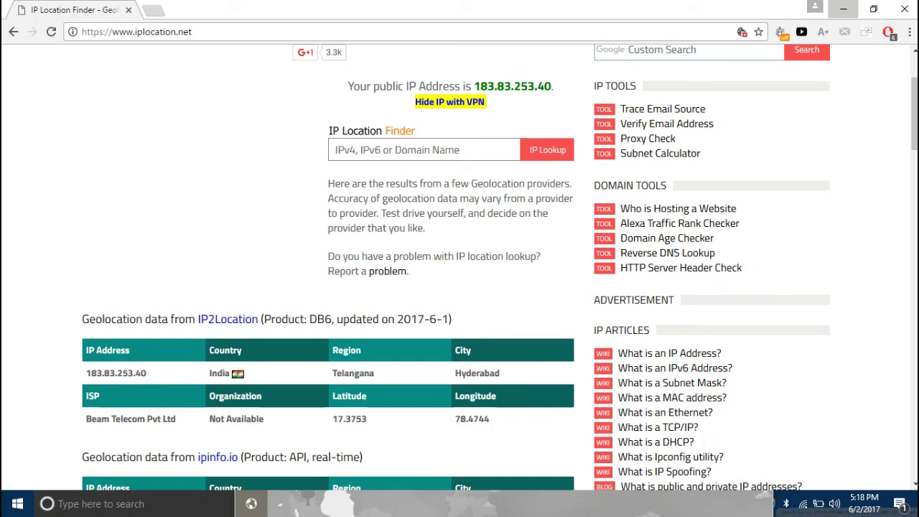
left_click(843, 9)
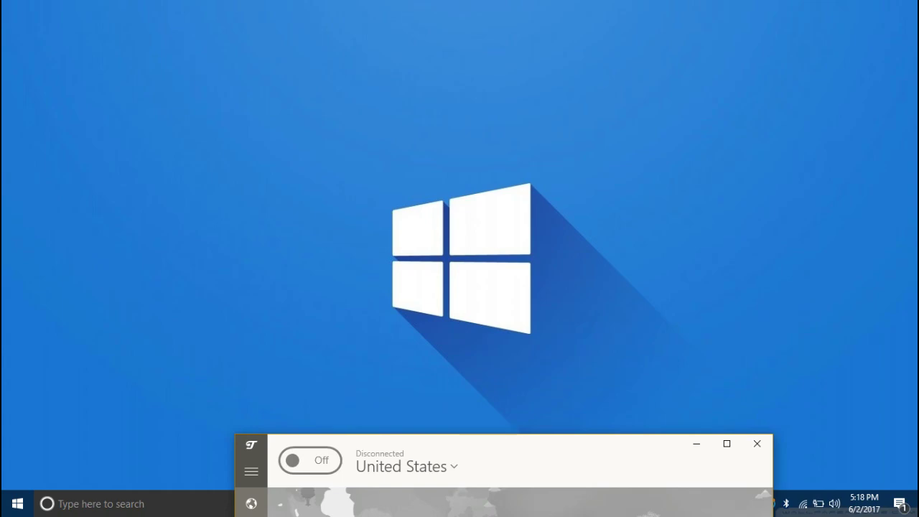
left_click_drag(506, 448, 508, 61)
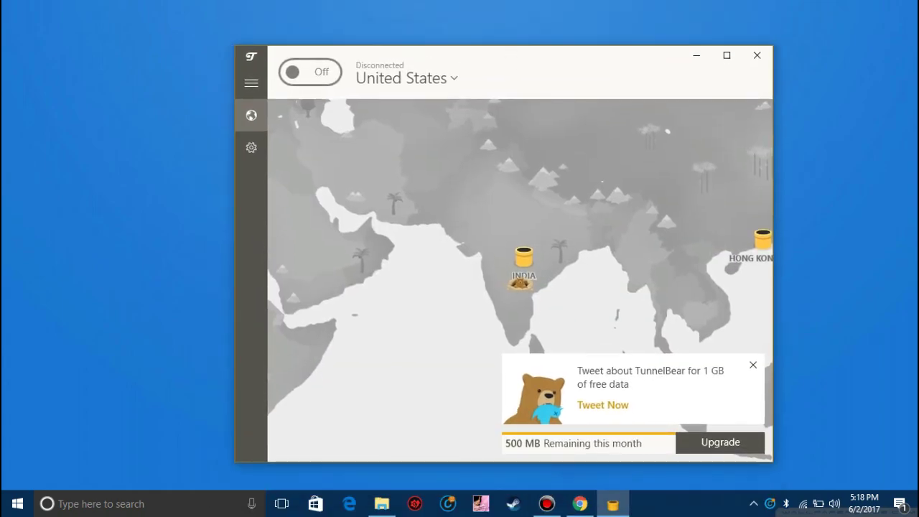